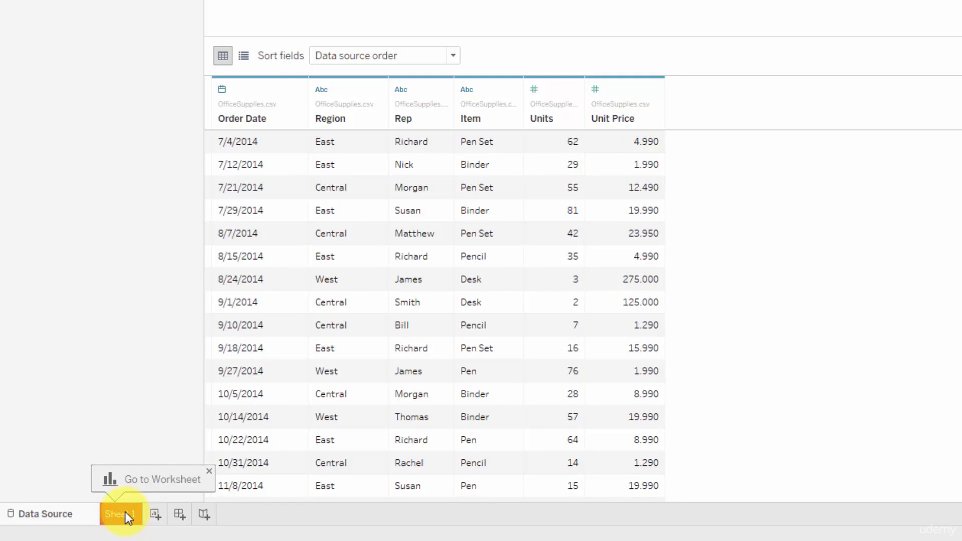
Go from the OfficeSupplies data preview to the Sheet 1 worksheet
click(125, 512)
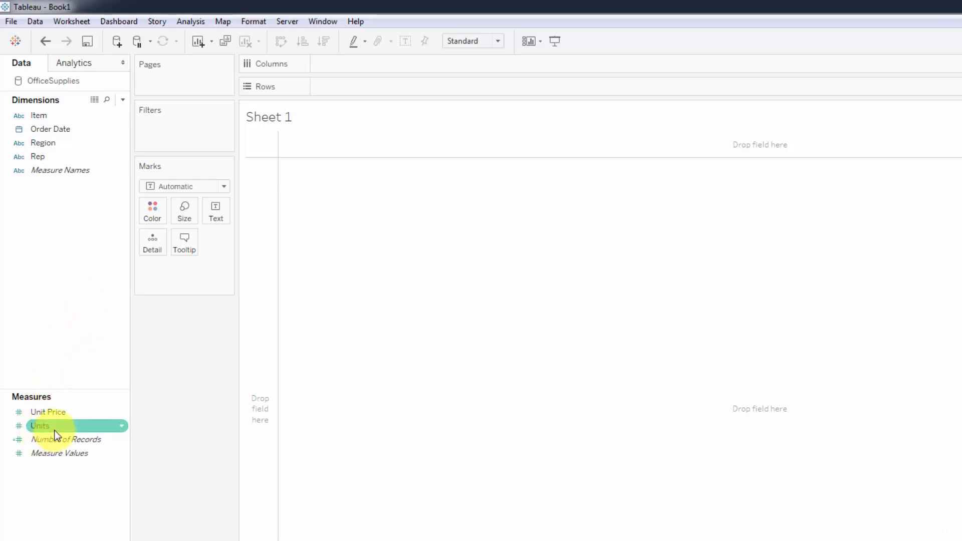
Try converting the Units measure to a dimension, and undo the conversion
drag(55, 431, 59, 217)
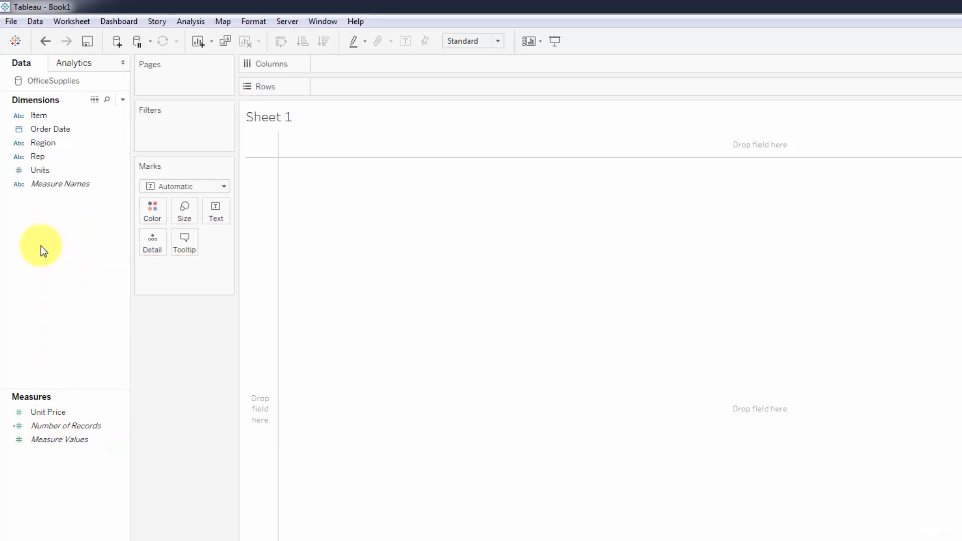
key(ctrl+z)
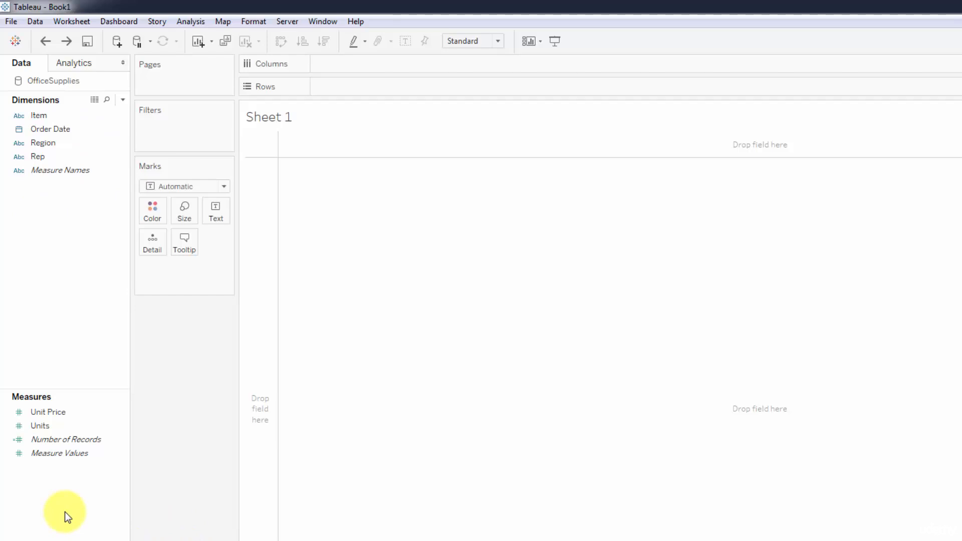
click(64, 425)
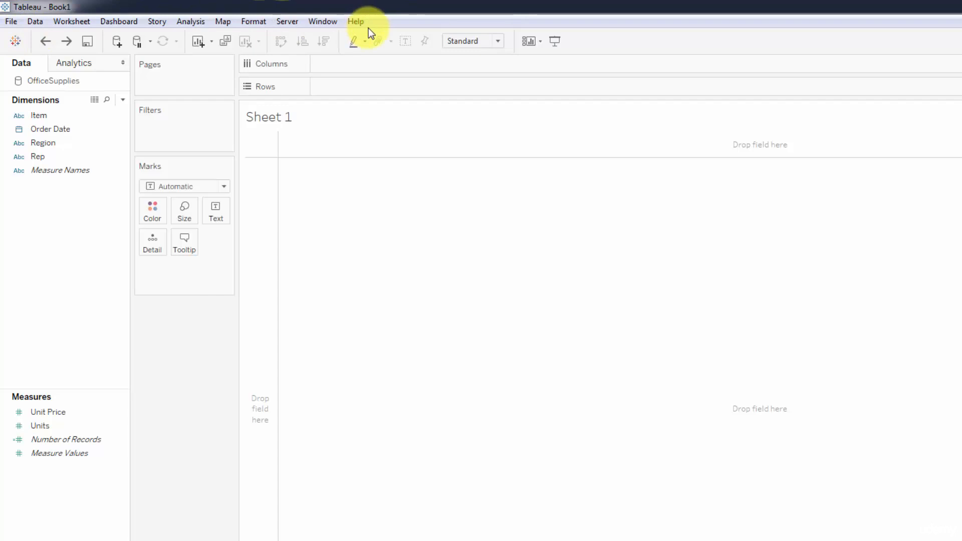
Examine the available commands for files, data, worksheets, dashboards, stories, analysis, formatting, server and help, and leave without choosing any
click(3, 24)
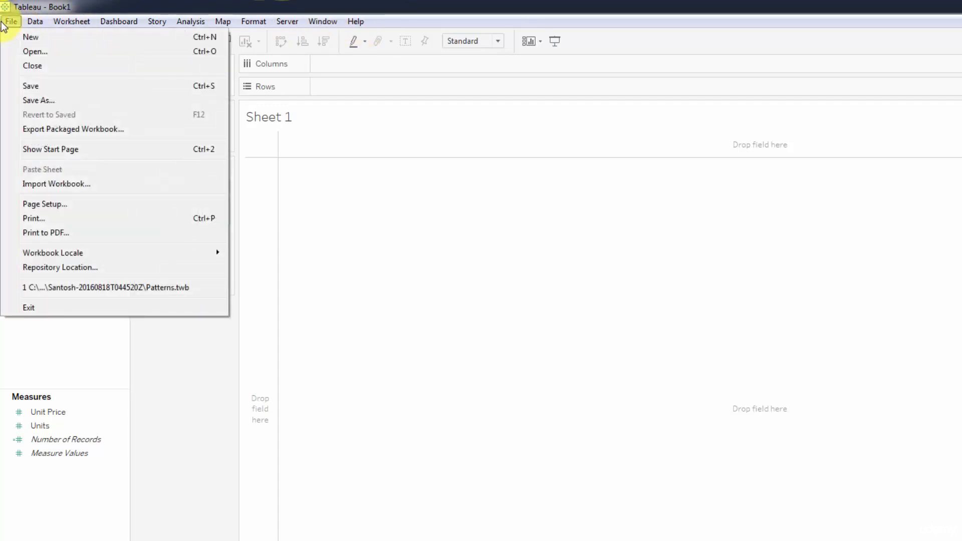
key(Right)
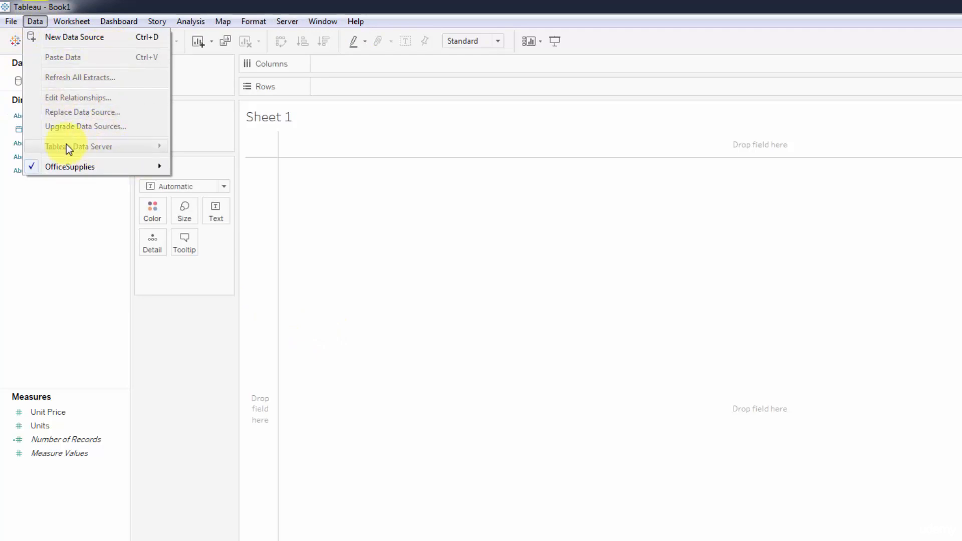
mouse_move(67, 19)
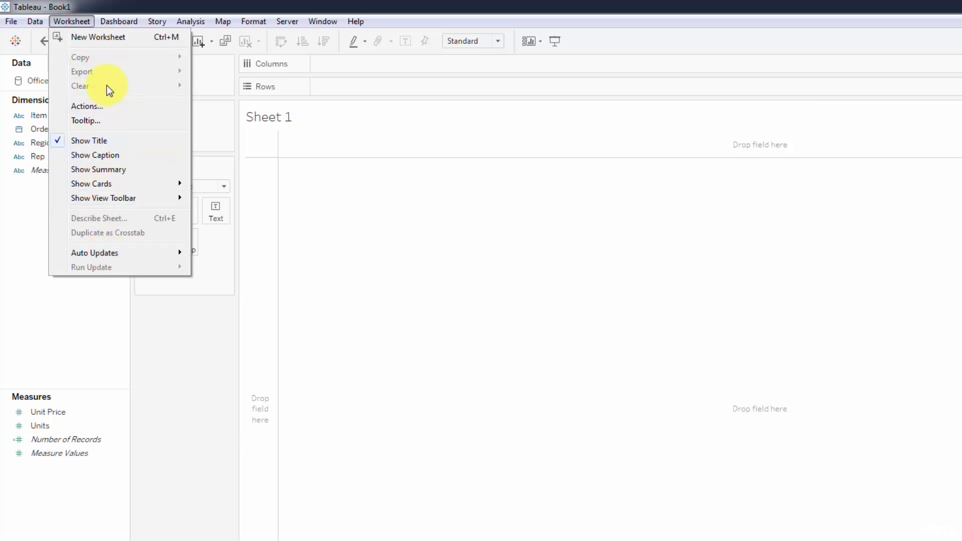
mouse_move(133, 20)
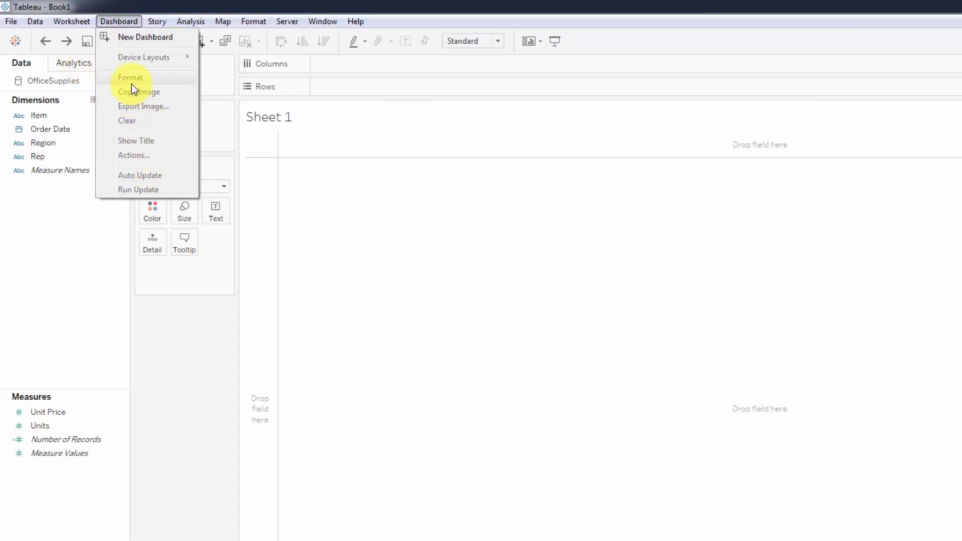
mouse_move(165, 21)
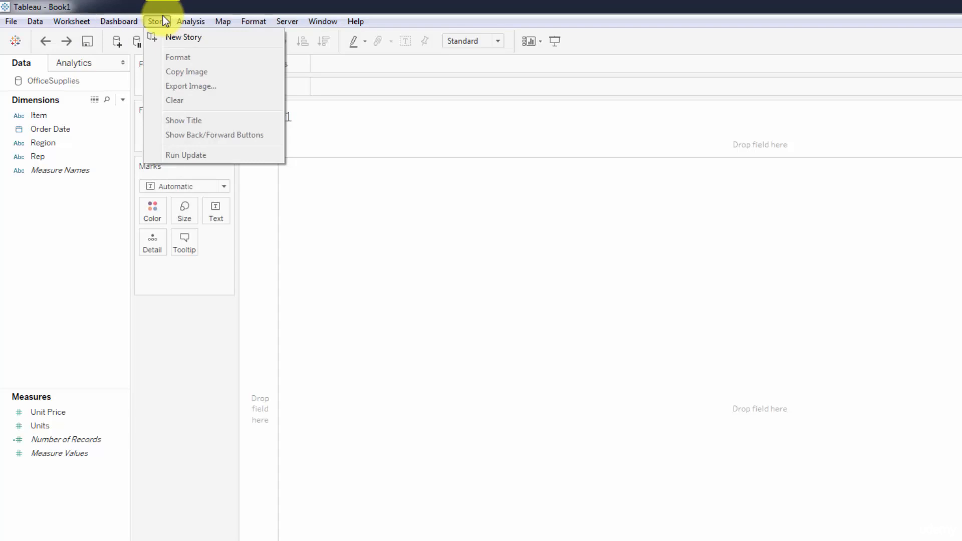
mouse_move(200, 22)
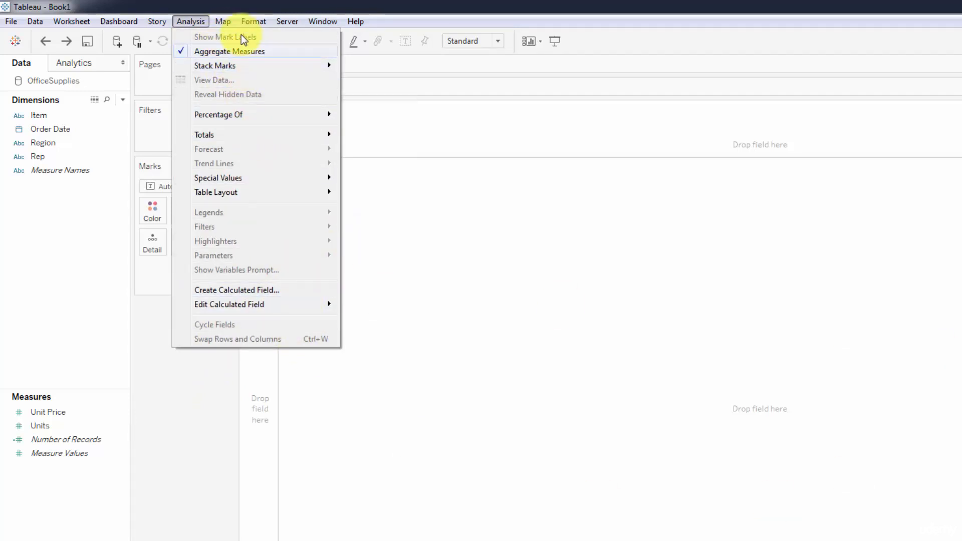
mouse_move(232, 20)
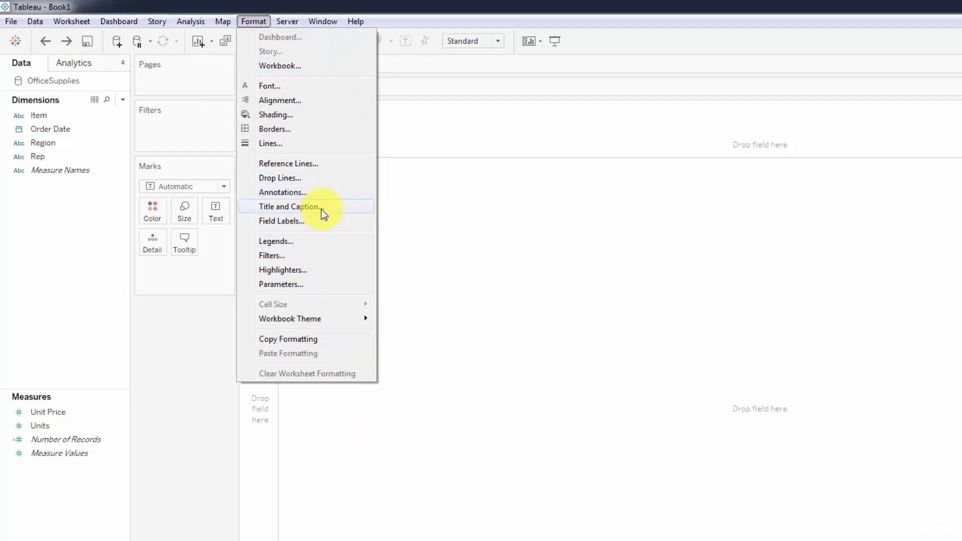
mouse_move(293, 23)
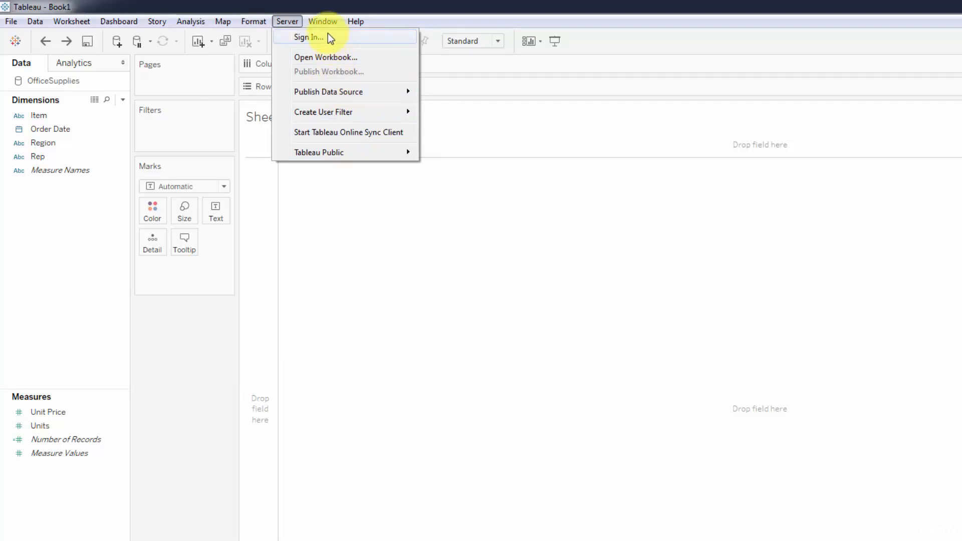
mouse_move(325, 19)
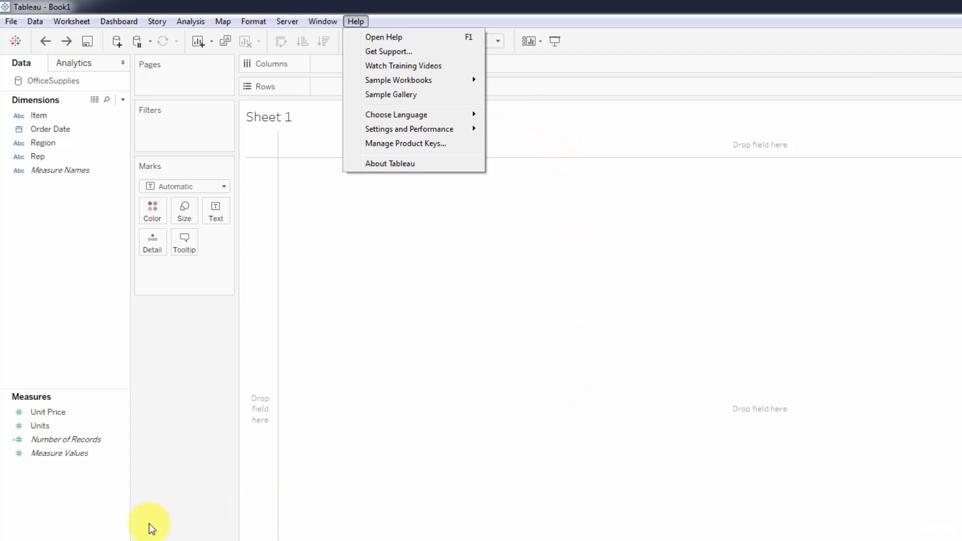
click(94, 536)
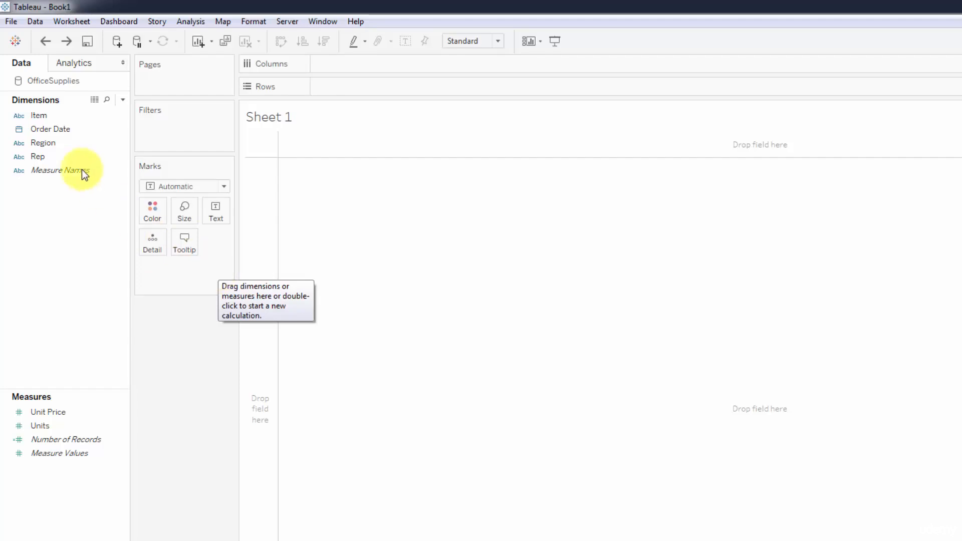
Build a horizontal bar chart with Region on rows and SUM(Units) on columns
drag(47, 144, 516, 451)
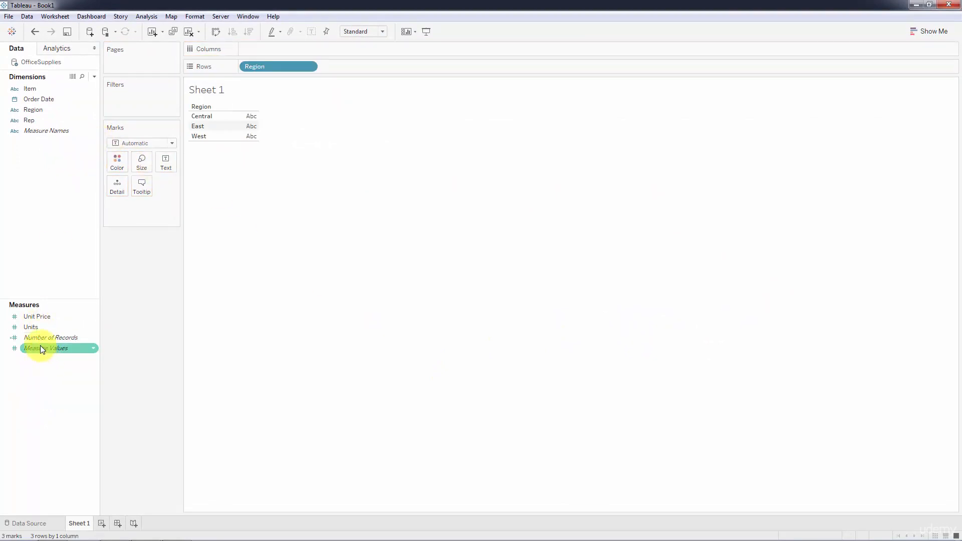
click(37, 330)
drag(37, 329, 246, 123)
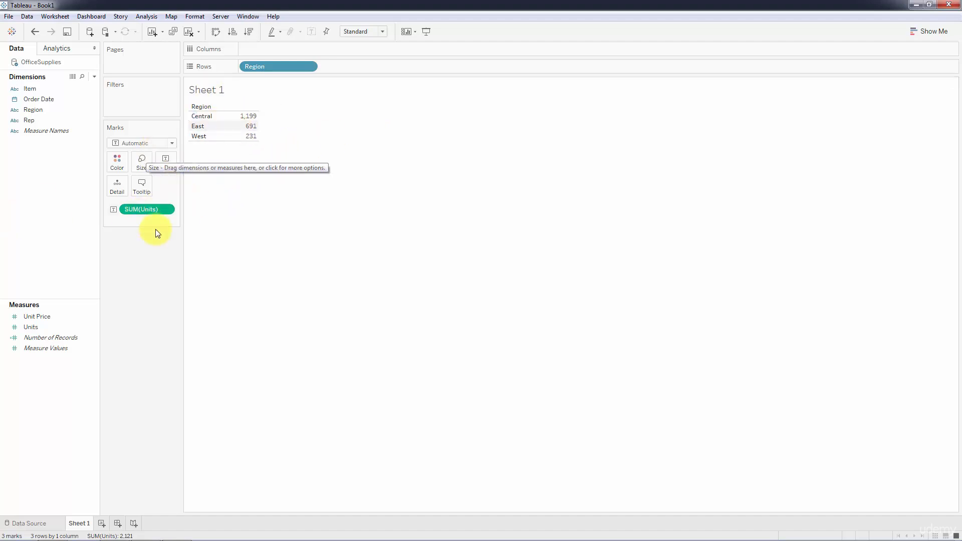
drag(142, 211, 264, 49)
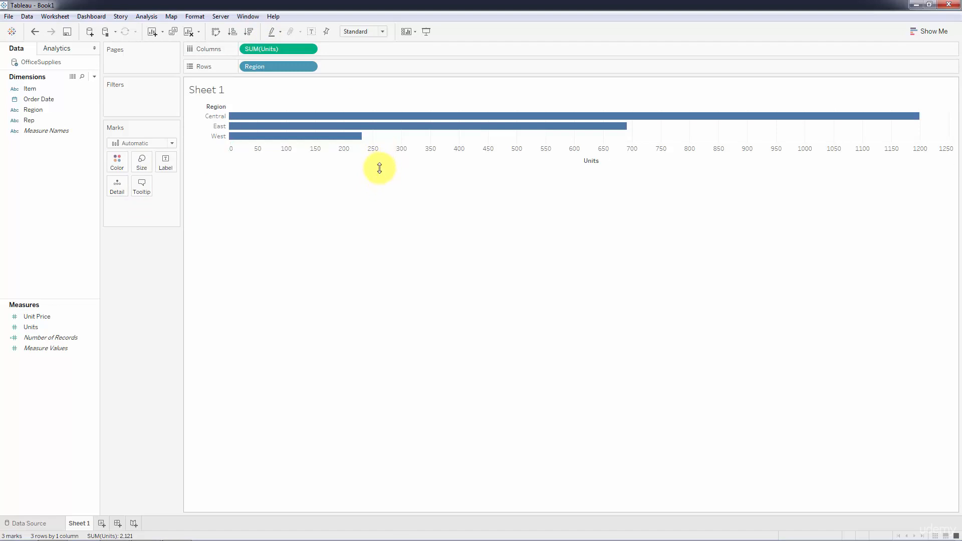
Make the bar chart taller and narrower, and inspect the unit details of the East and Central bars
drag(378, 166, 387, 249)
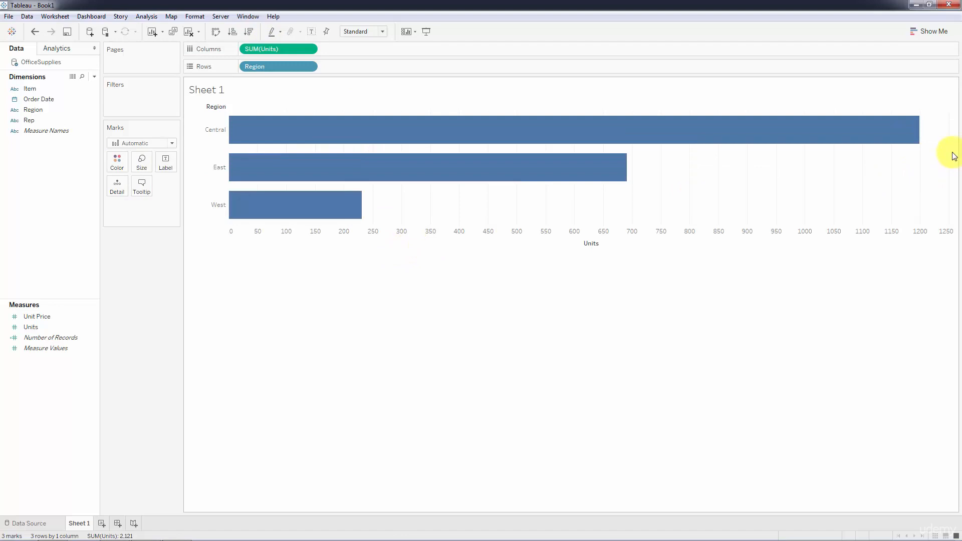
drag(950, 157, 590, 174)
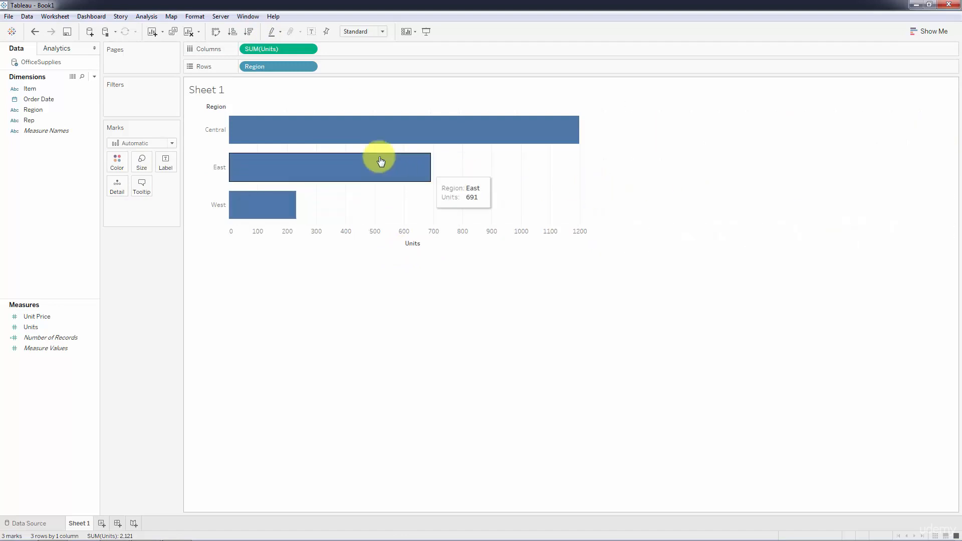
mouse_move(296, 171)
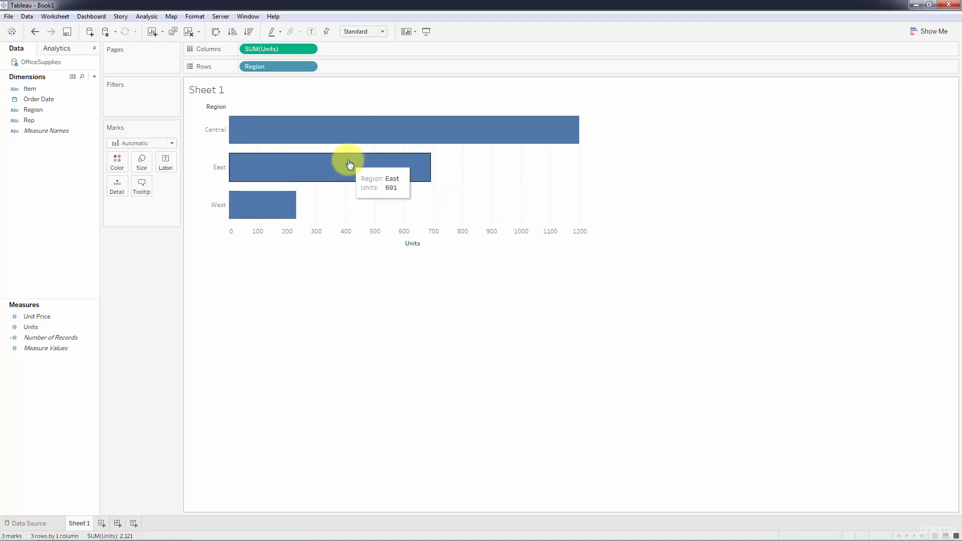
mouse_move(379, 131)
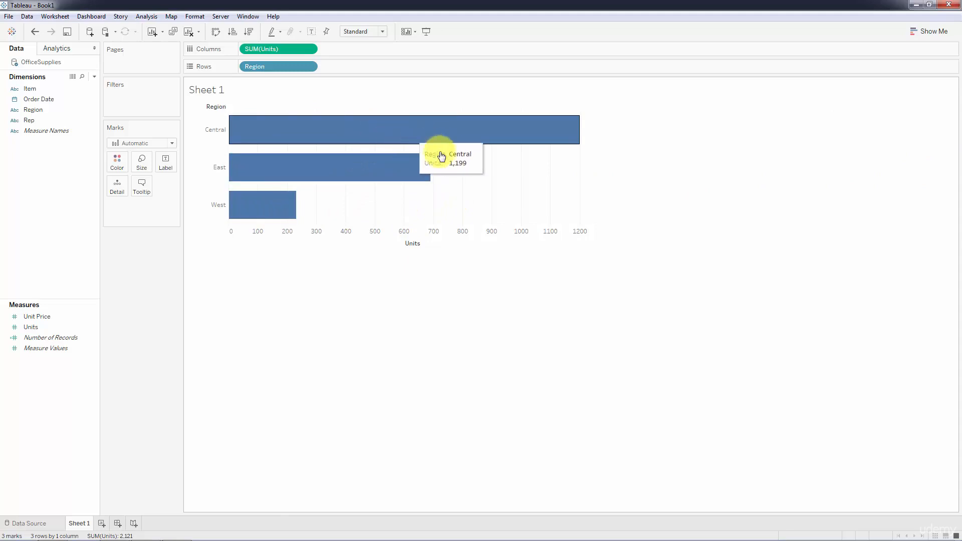
Convert the view to a pie chart, and enlarge the pie by expanding its area and increasing the mark size
click(919, 32)
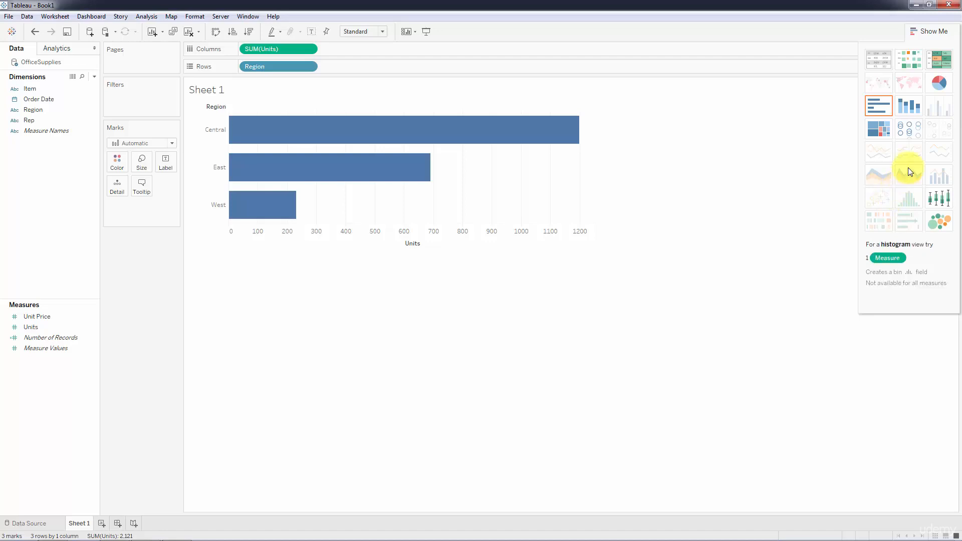
click(938, 83)
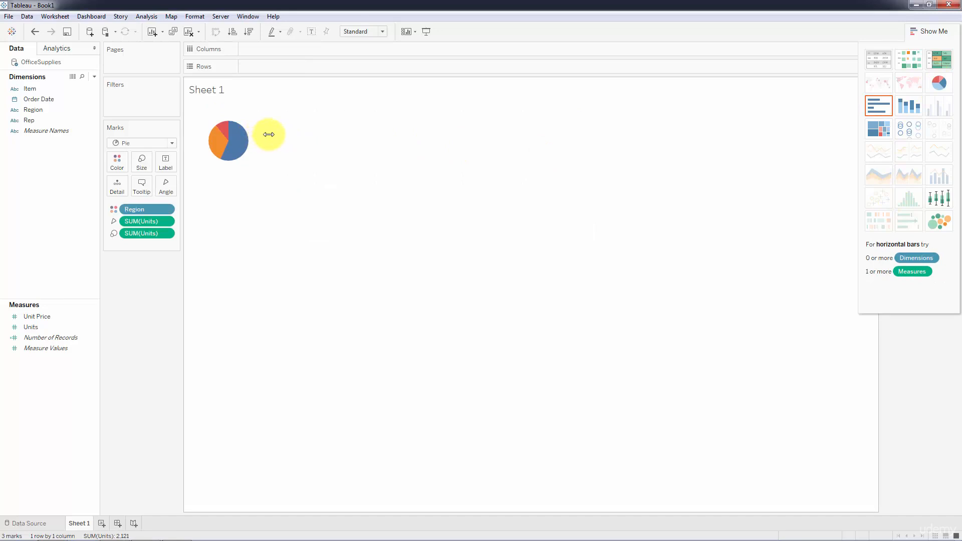
drag(269, 138, 551, 153)
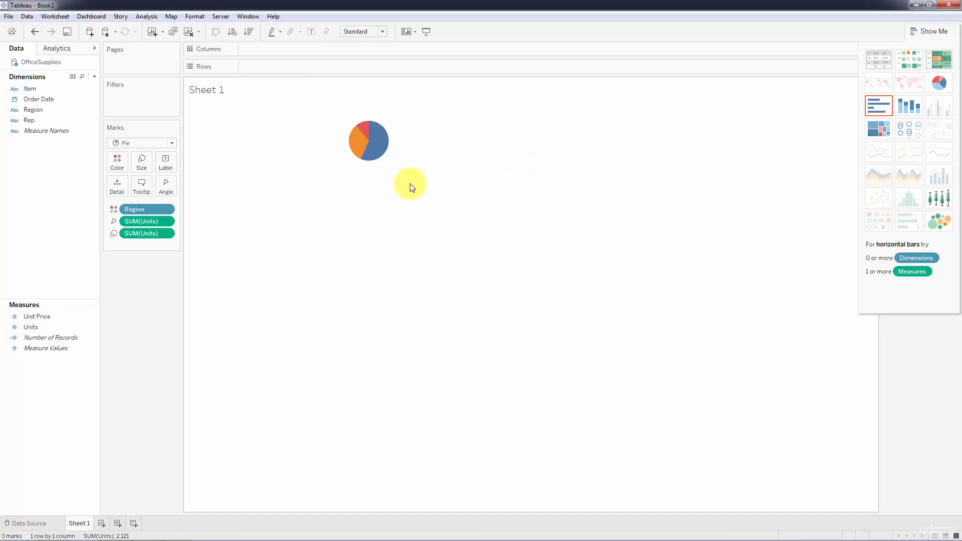
drag(400, 180, 414, 302)
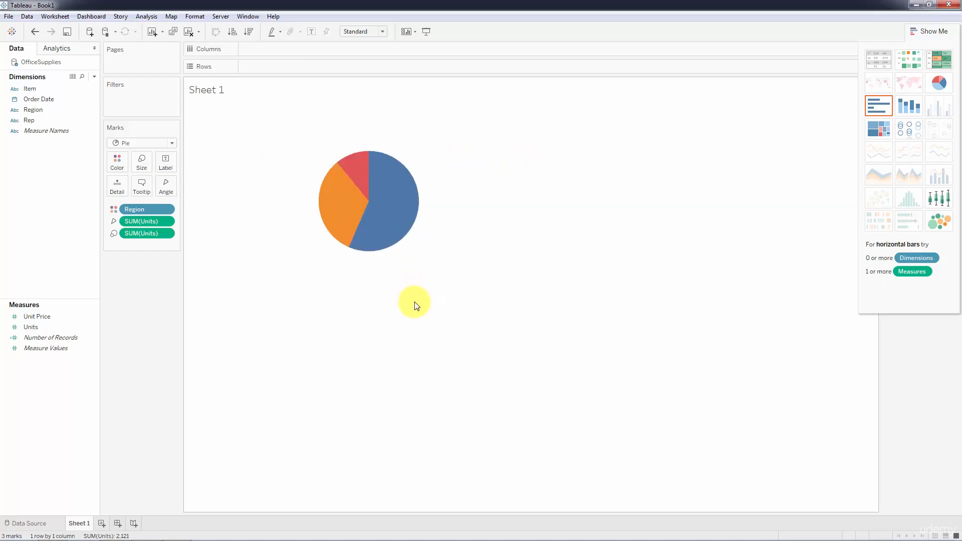
click(142, 163)
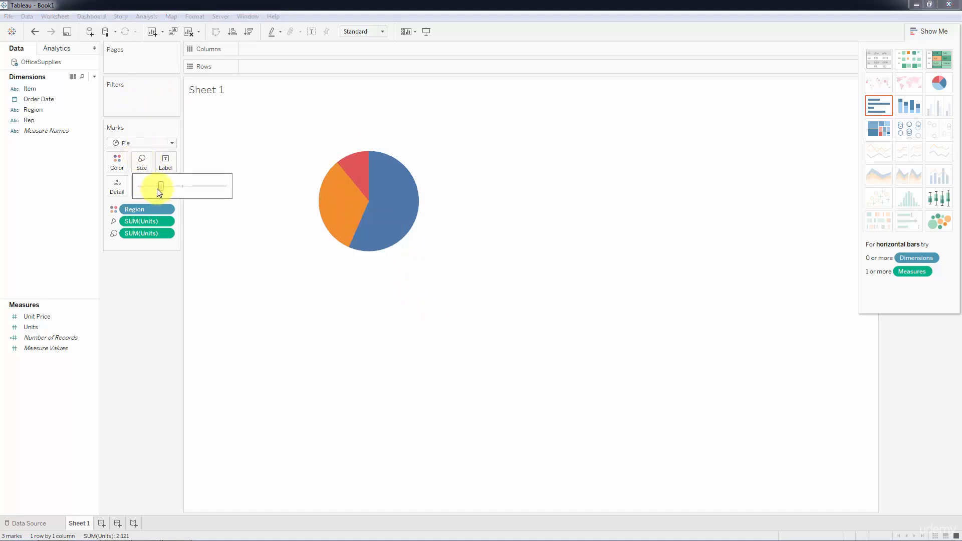
drag(197, 189, 179, 186)
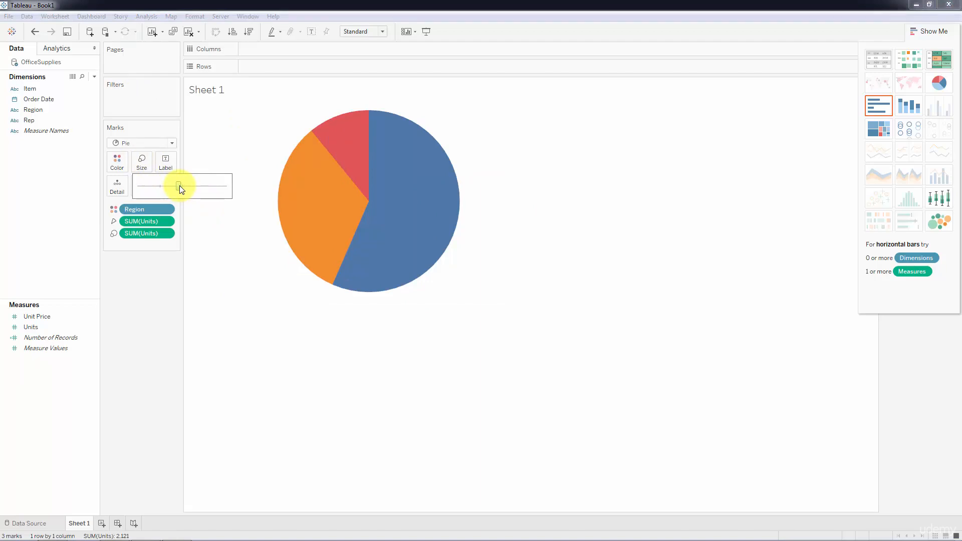
click(505, 249)
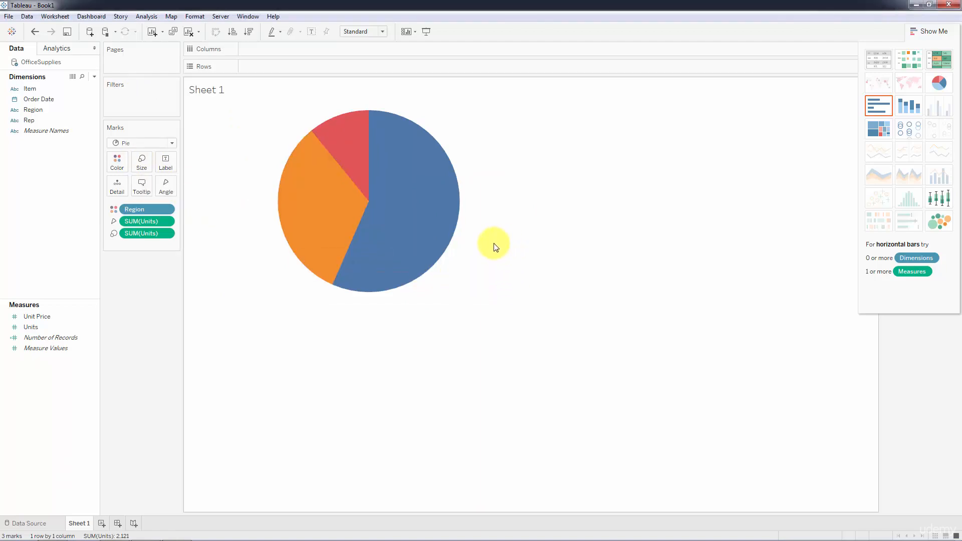
Move the Region color legend and the SUM(Units) size legend beneath the Marks card, and inspect the pie slices
click(927, 31)
drag(909, 85, 151, 258)
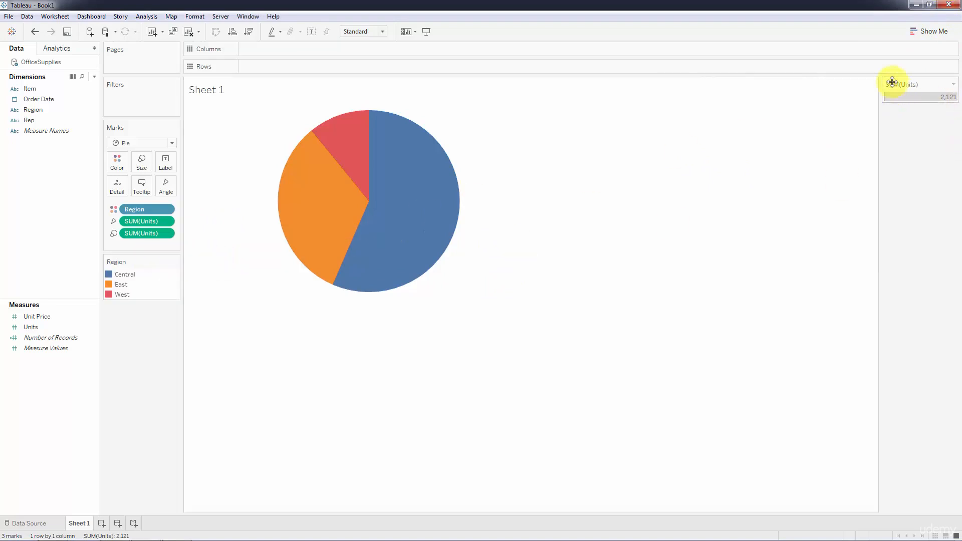
drag(892, 82, 49, 368)
drag(128, 329, 129, 329)
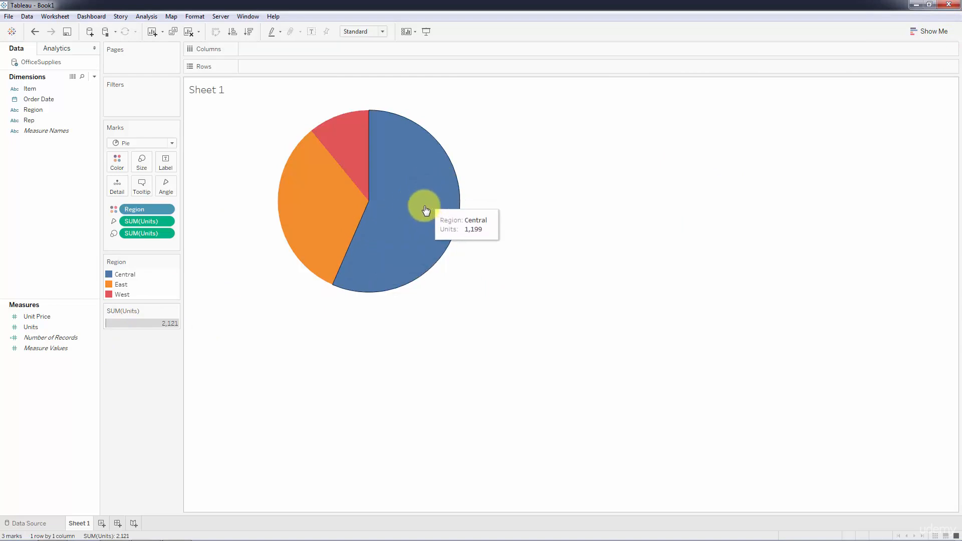
mouse_move(338, 154)
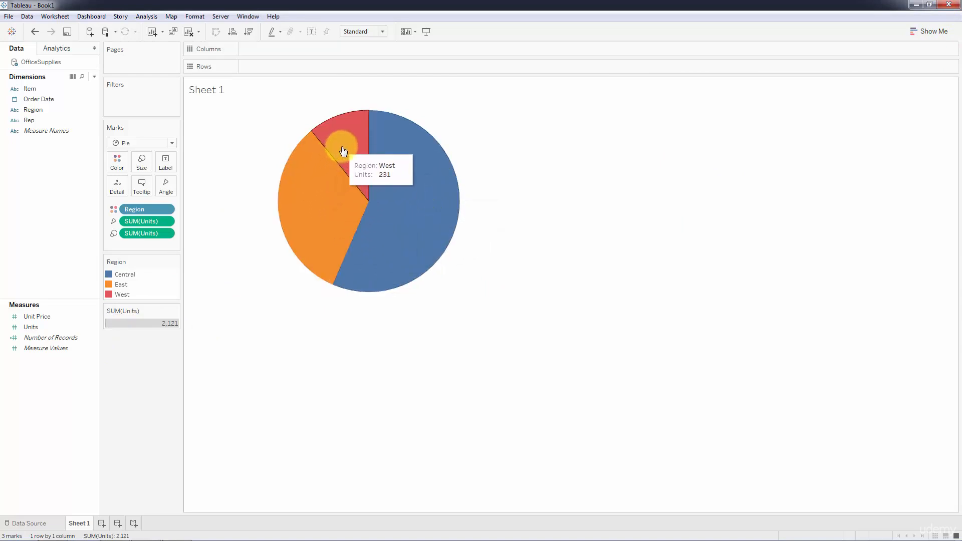
mouse_move(398, 158)
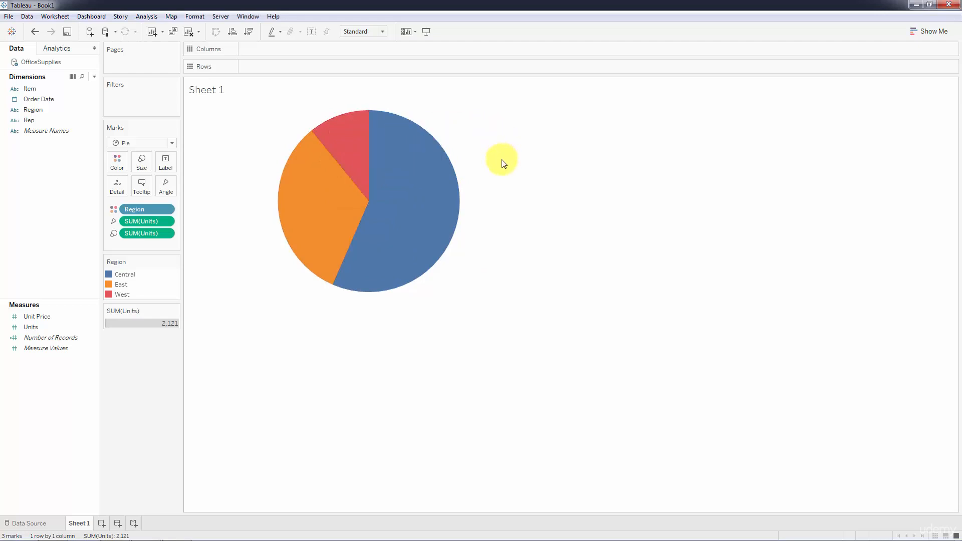
Change the pie chart to a packed bubbles chart
click(919, 35)
click(935, 226)
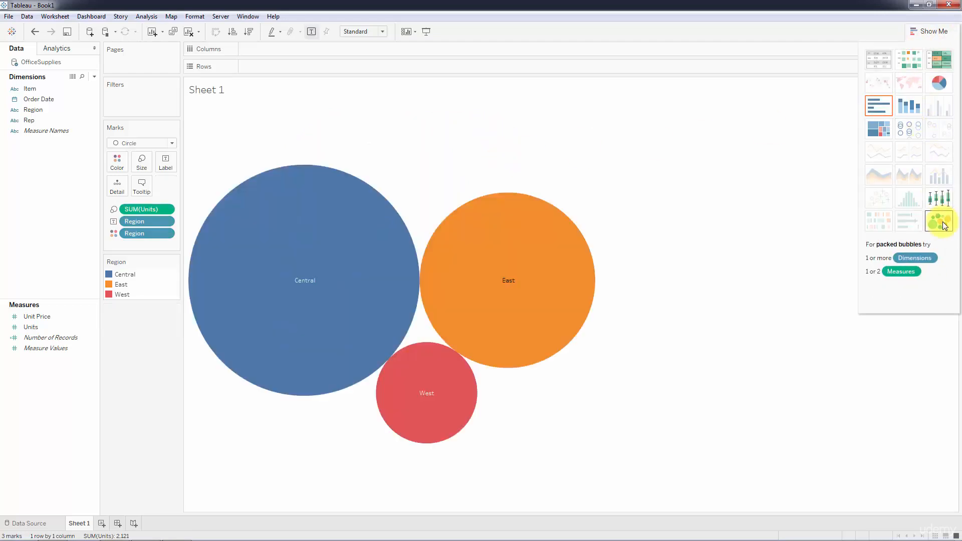
click(918, 31)
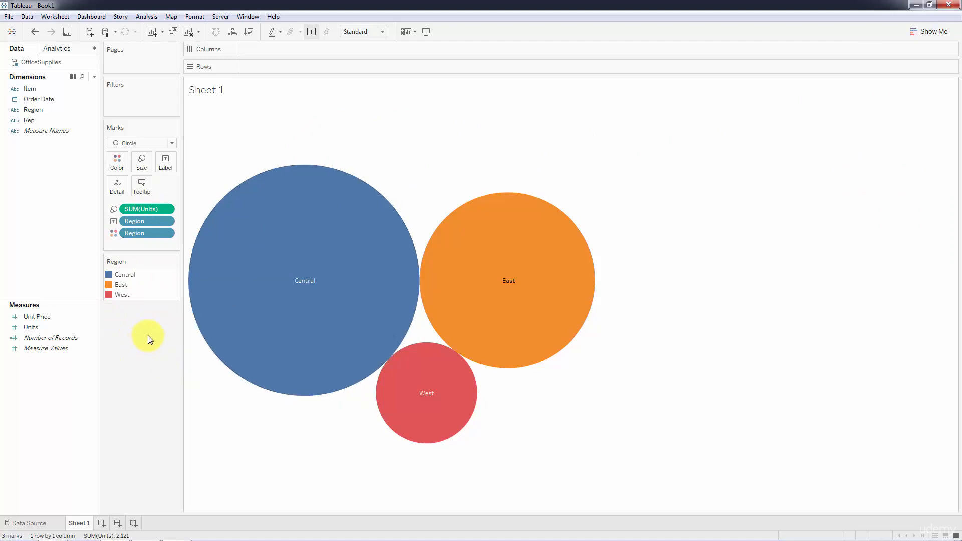
click(171, 143)
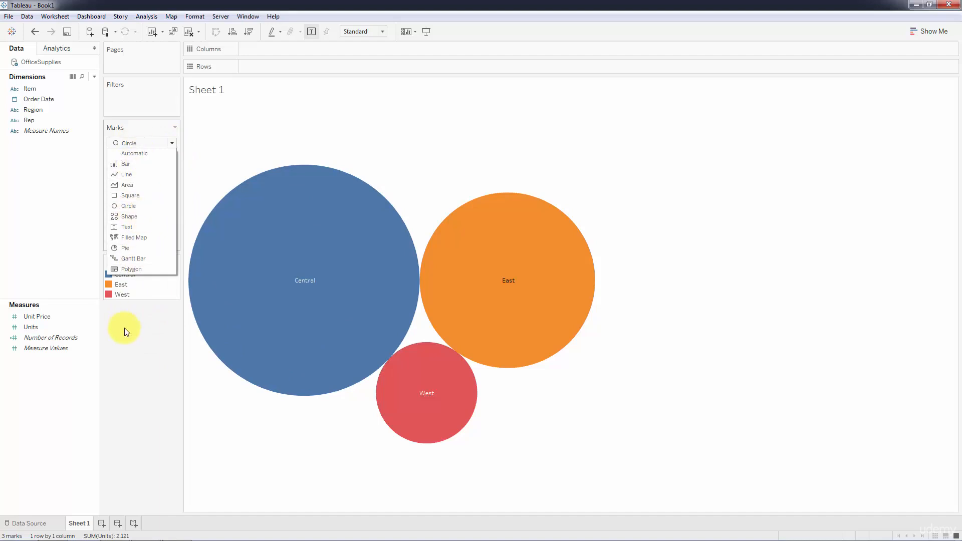
click(159, 343)
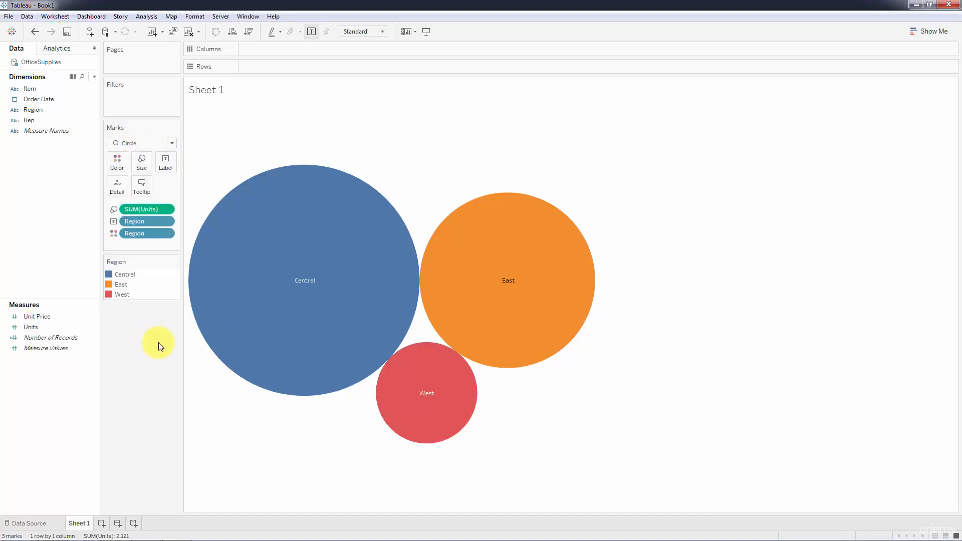
Change the packed bubbles chart to a treemap and reduce the treemap's height
click(912, 31)
click(877, 125)
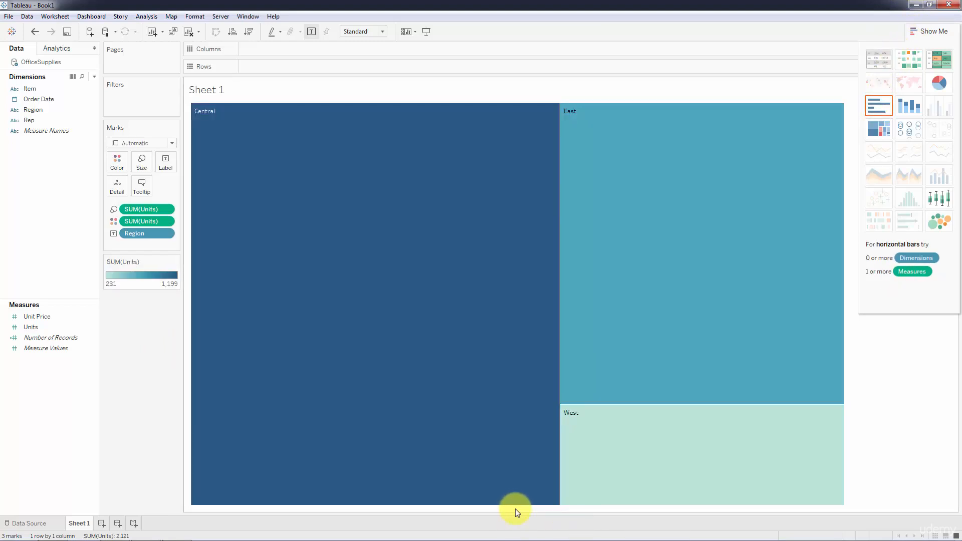
drag(515, 507, 496, 269)
click(925, 30)
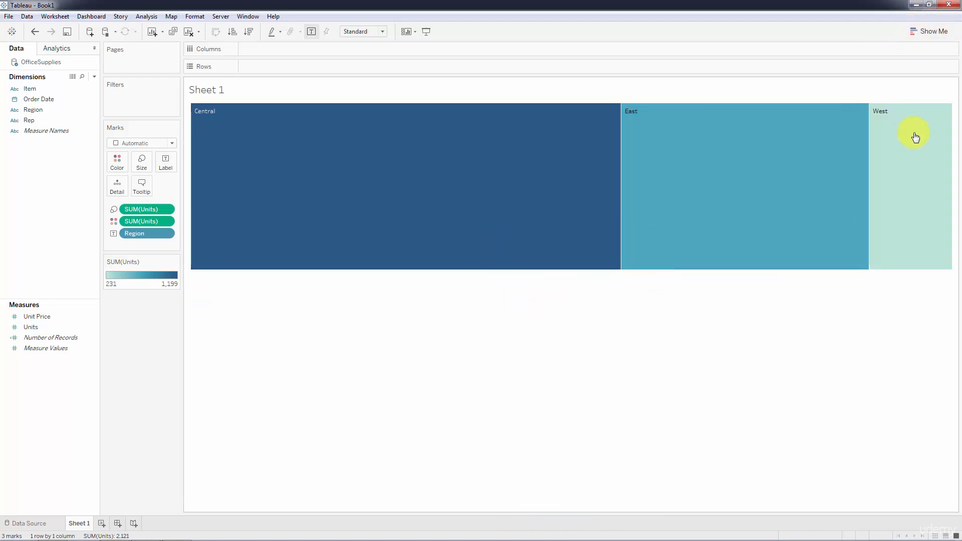
Make the treemap narrower and inspect the unit details of its region rectangles
mouse_move(948, 145)
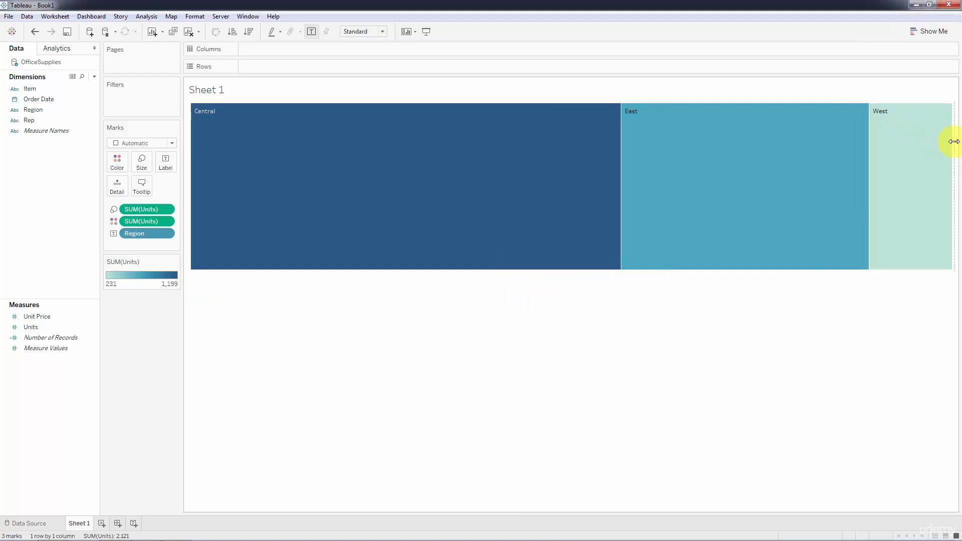
drag(953, 150, 445, 171)
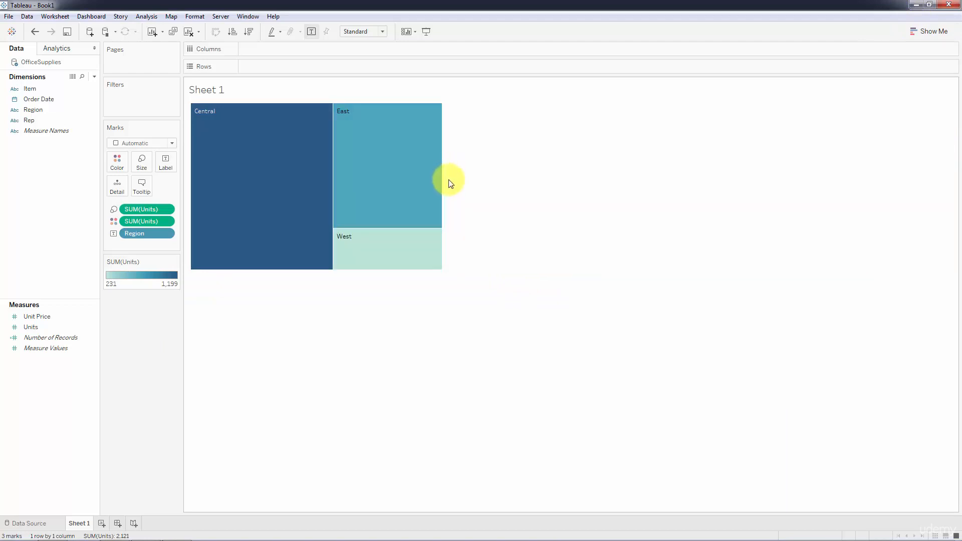
mouse_move(363, 263)
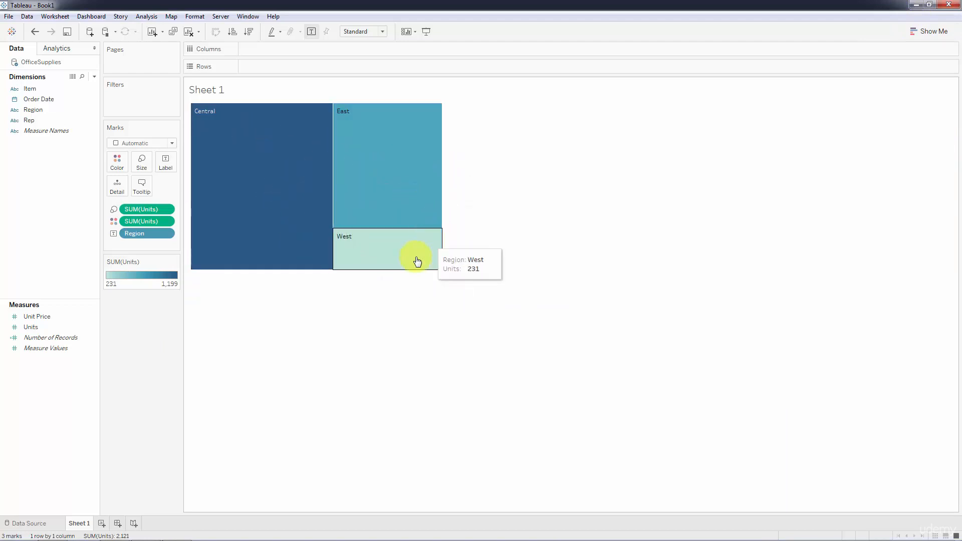
mouse_move(393, 150)
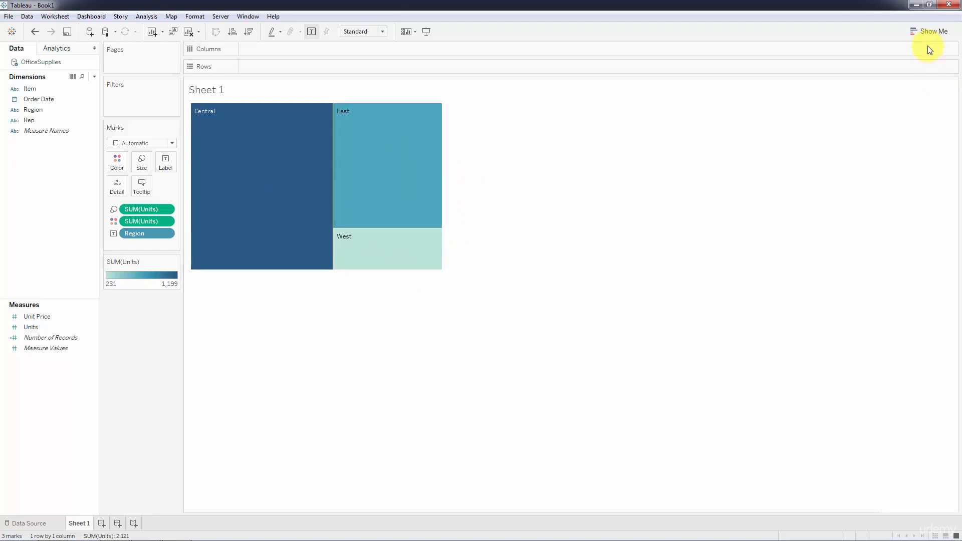
Try out circle views, stacked bars, a text table and a box-and-whisker plot for the units by region
click(915, 33)
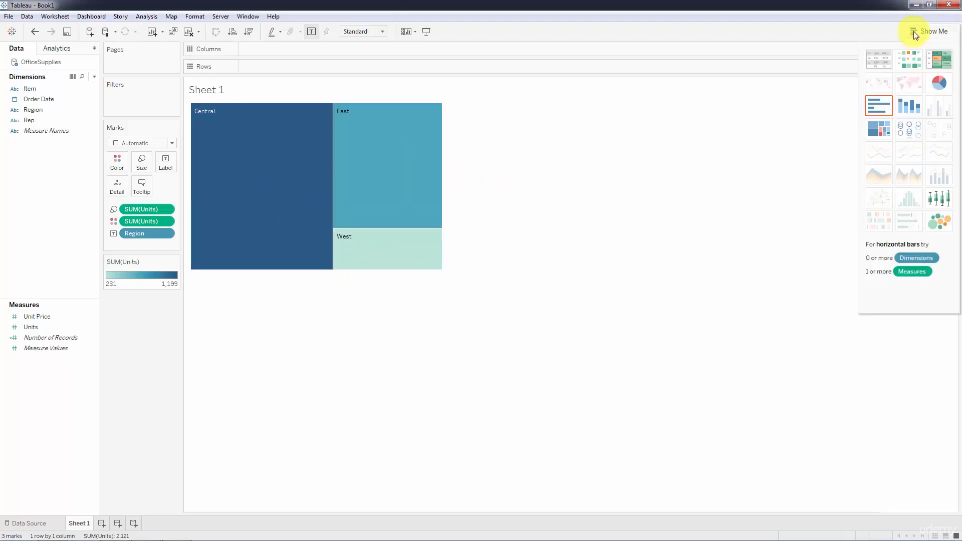
click(909, 126)
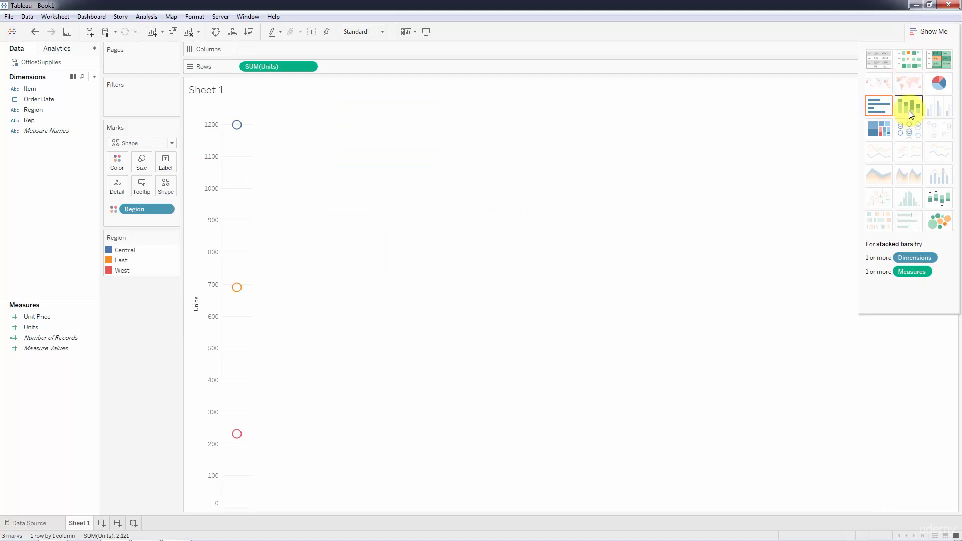
click(911, 114)
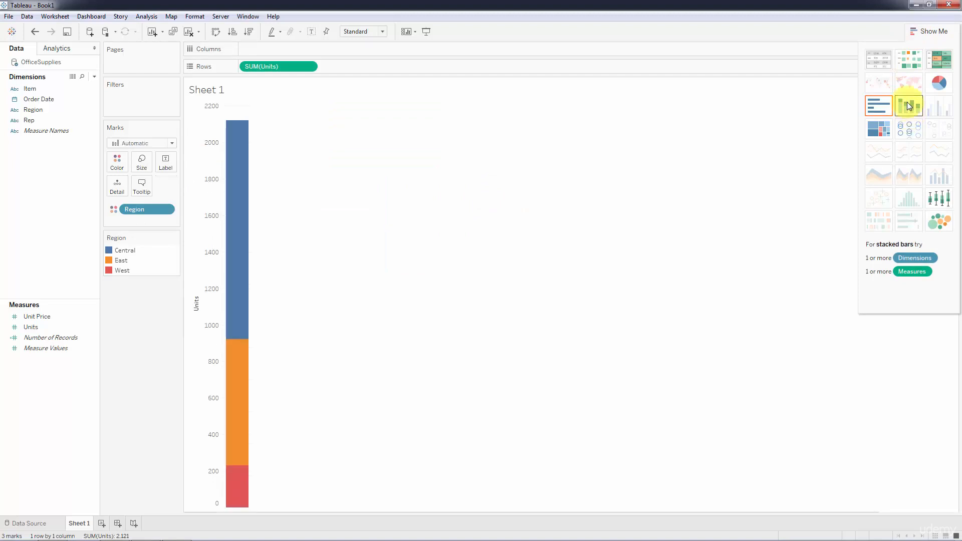
click(874, 56)
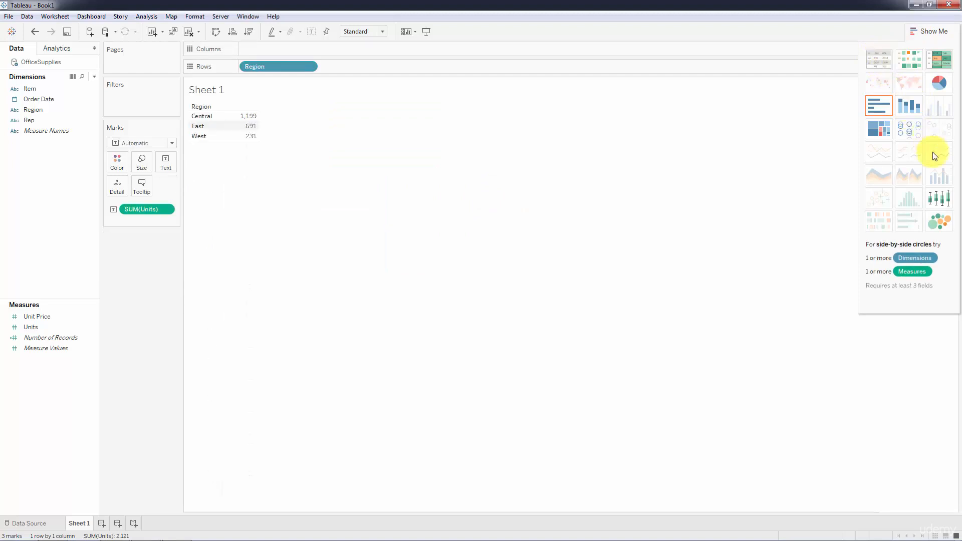
click(941, 198)
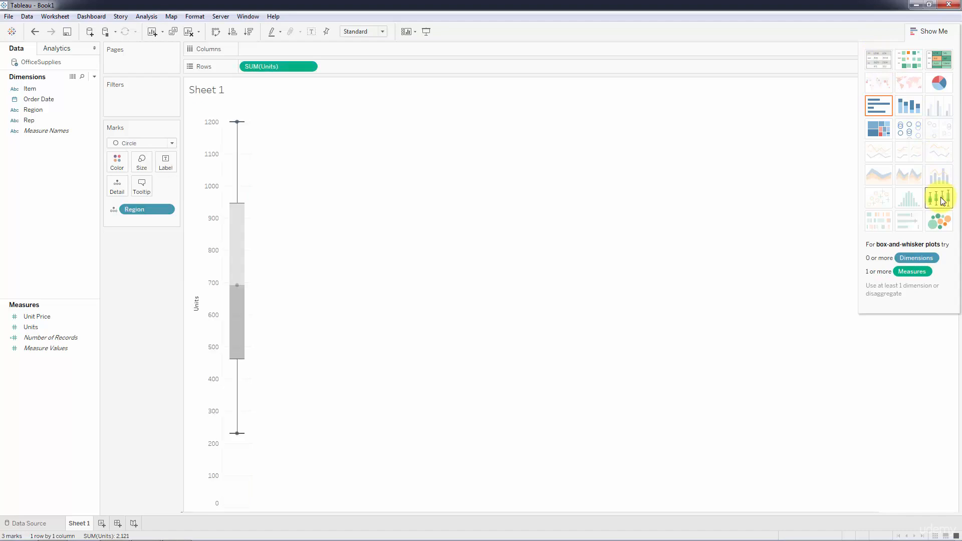
Change the view to a highlight table and move the SUM(Units) color legend beneath the Marks card
click(936, 63)
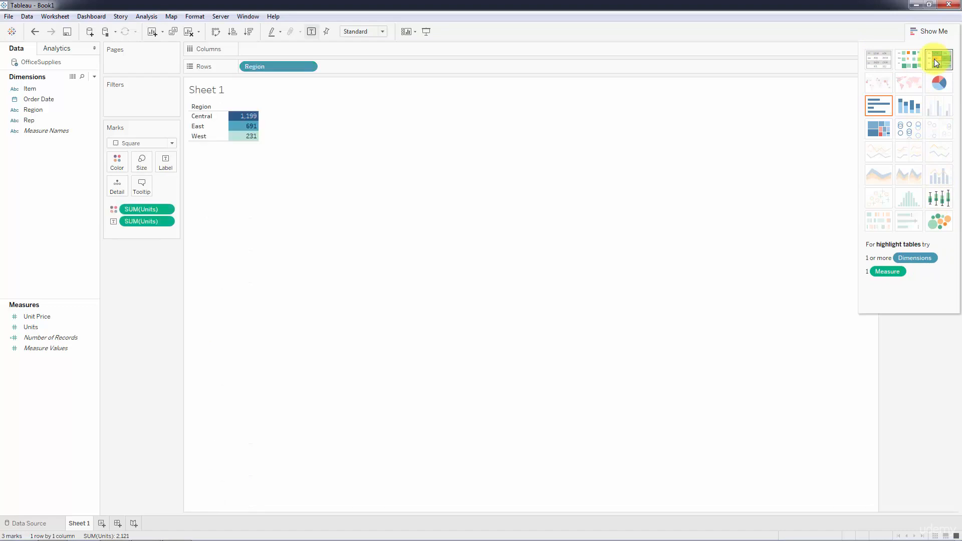
click(913, 34)
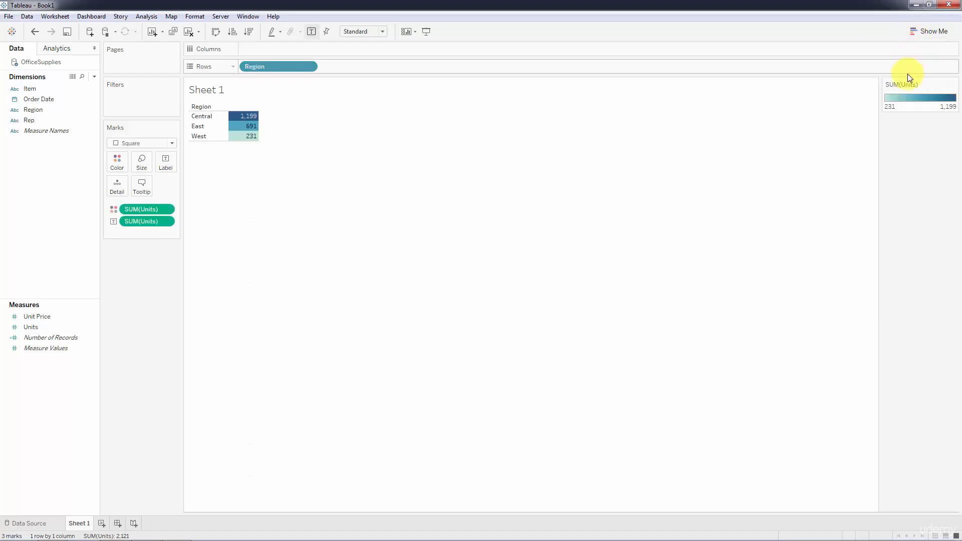
drag(906, 82, 126, 274)
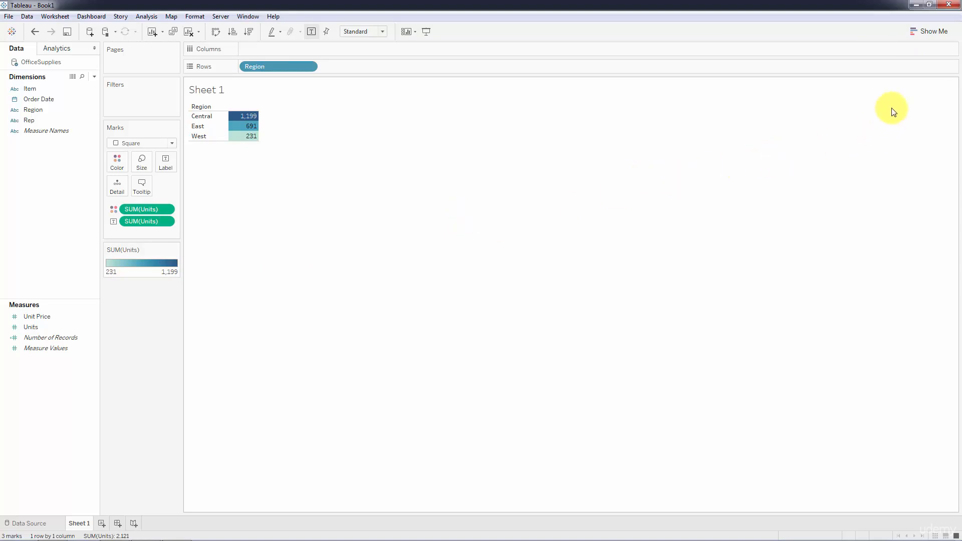
Add Order Date to Columns and change the highlight table to an area chart of units by year and region
click(912, 33)
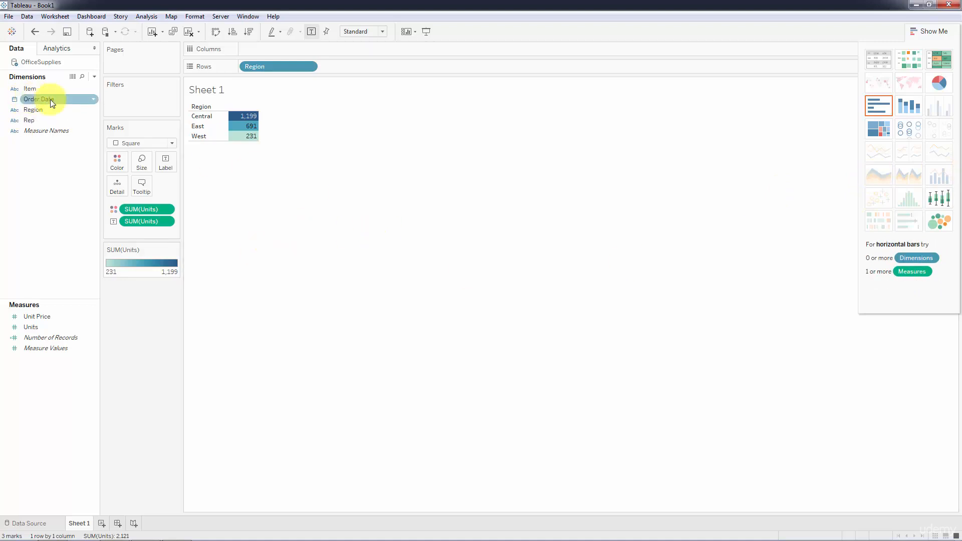
drag(50, 99, 251, 46)
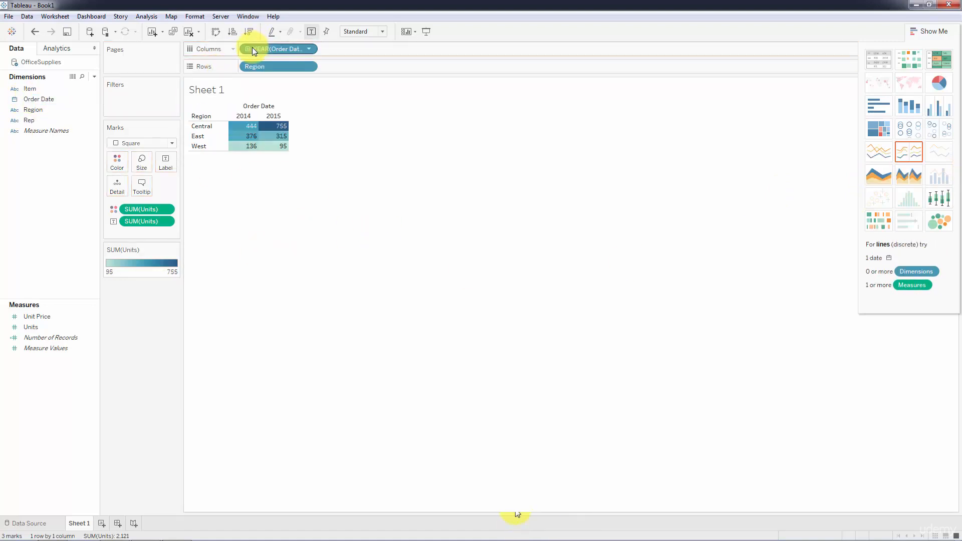
click(877, 174)
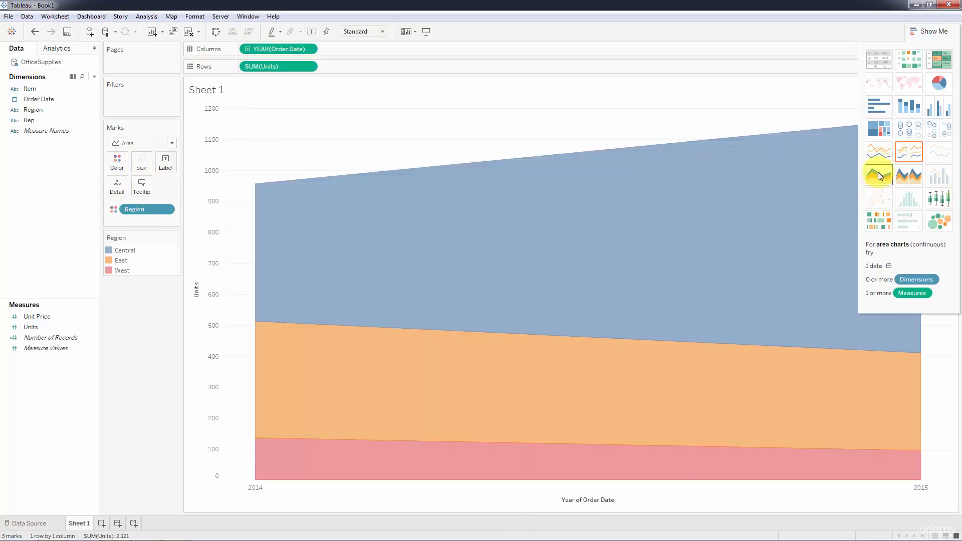
click(912, 31)
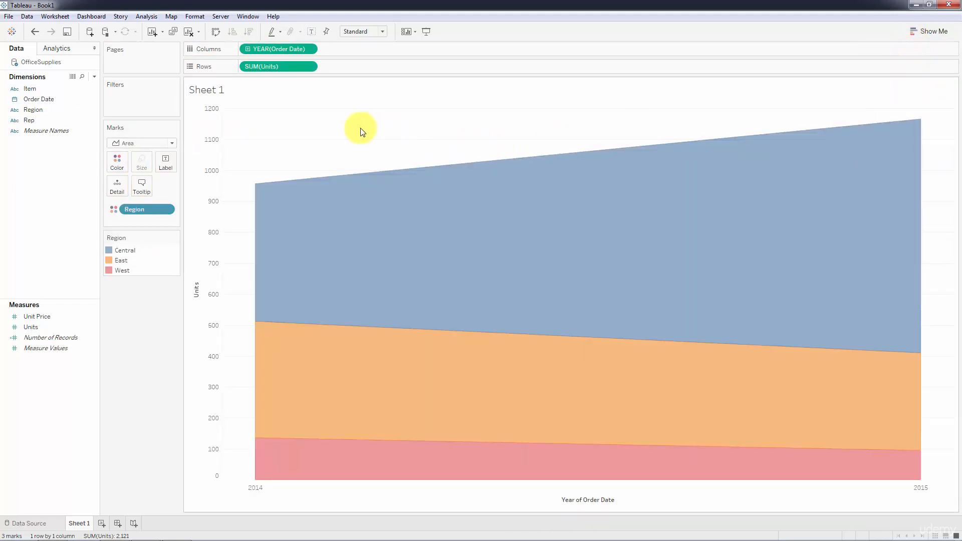